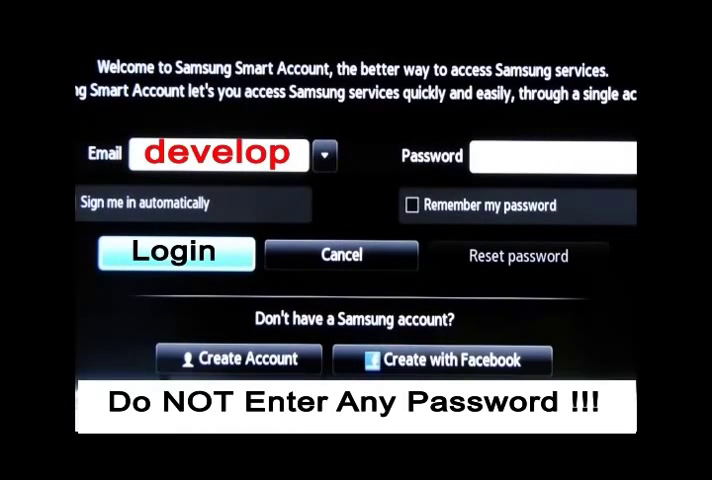
# Step: Leave the password empty and confirm the account button to exit the Samsung account screen
pyautogui.press('Down')
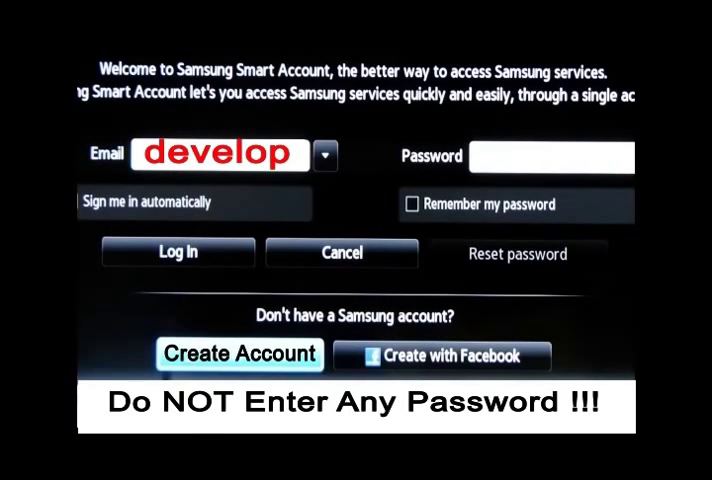
pyautogui.press('Return')
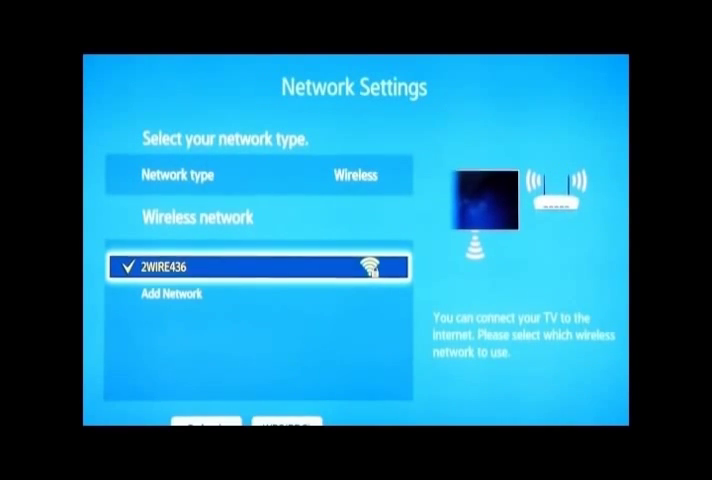
# Step: Review the 2WIRE436 wireless network type and add-network entries in Network Settings
pyautogui.press('Up')
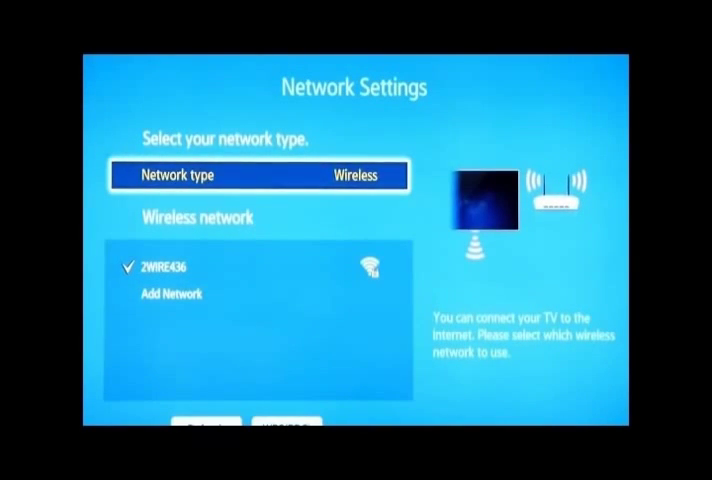
pyautogui.press('Down')
pyautogui.press('Down')
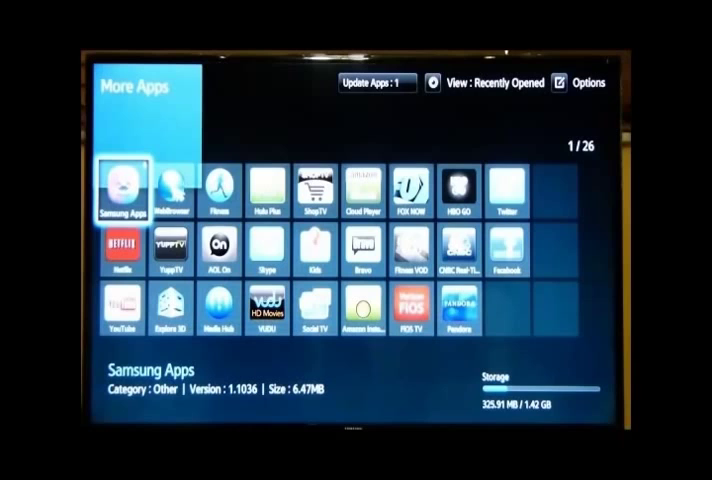
# Step: Reach the More Apps Options menu from the app grid
pyautogui.press('Right')
pyautogui.press('Up')
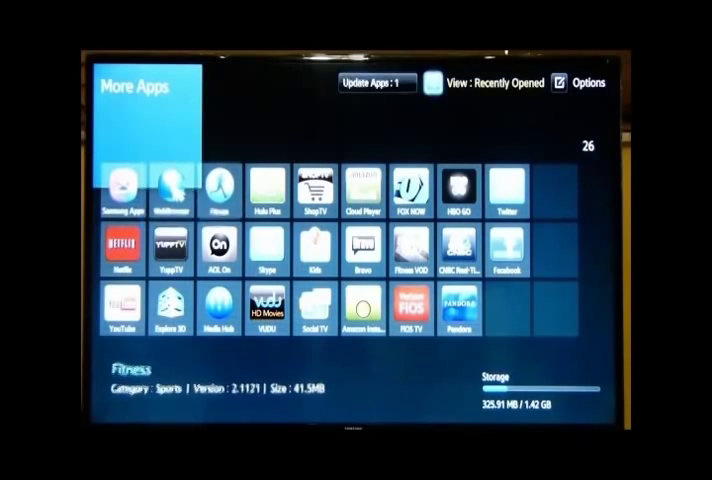
pyautogui.press('Right')
pyautogui.press('Return')
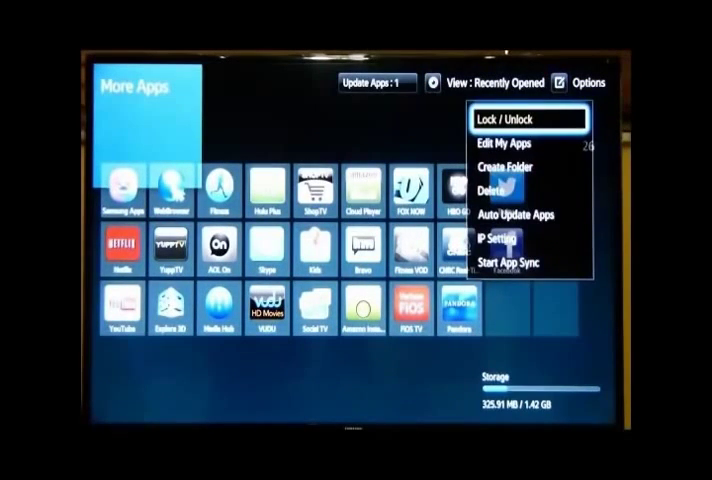
# Step: Choose Start App Sync to install SerGioTV and SerGioGreen
pyautogui.press('Down')
pyautogui.press('Down')
pyautogui.press('Down')
pyautogui.press('Down')
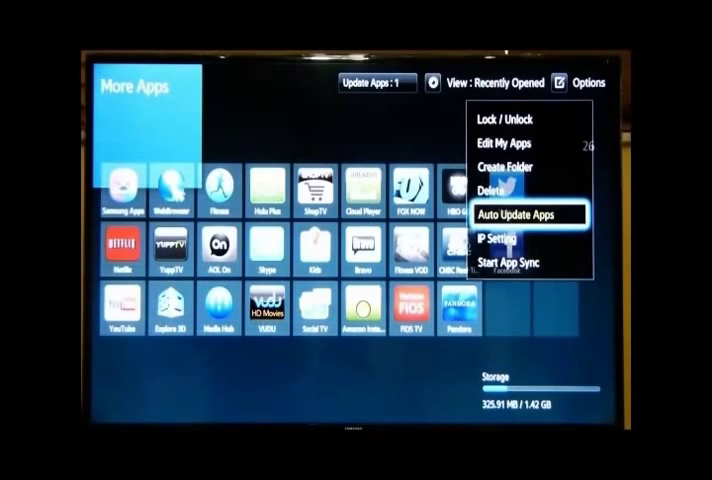
pyautogui.press('Down')
pyautogui.press('Down')
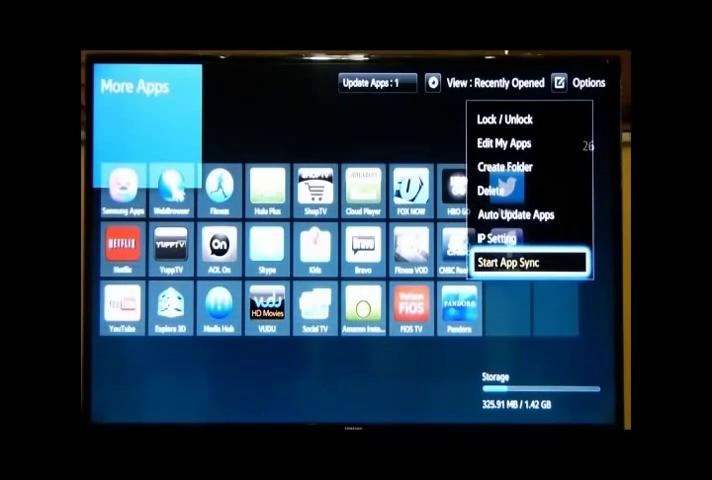
pyautogui.press('Return')
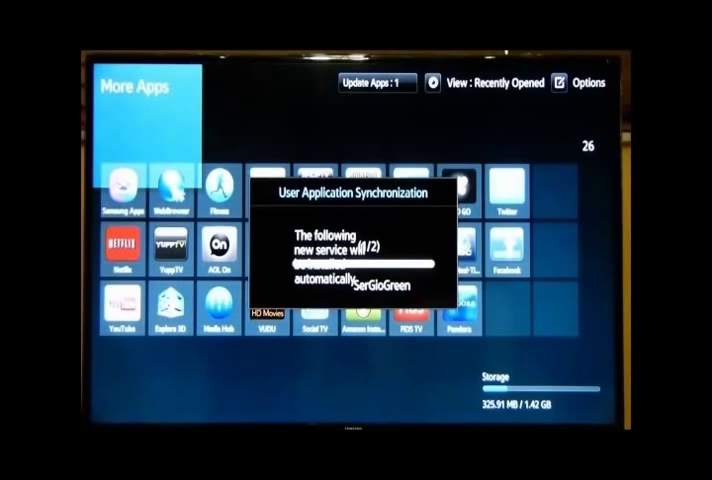